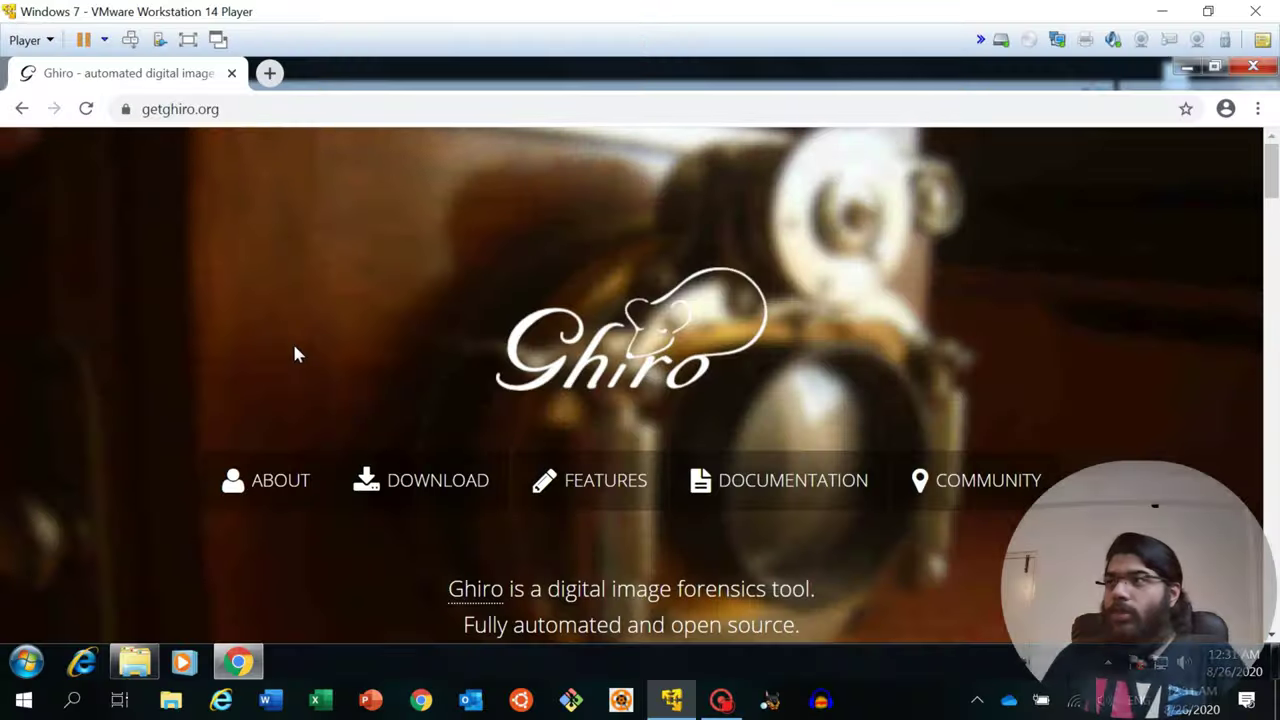
# - Scroll getghiro.org past 'What is Ghiro' and the developer bios to the git clone line
pyautogui.moveTo(915, 300); pyautogui.dragTo(912, 340)
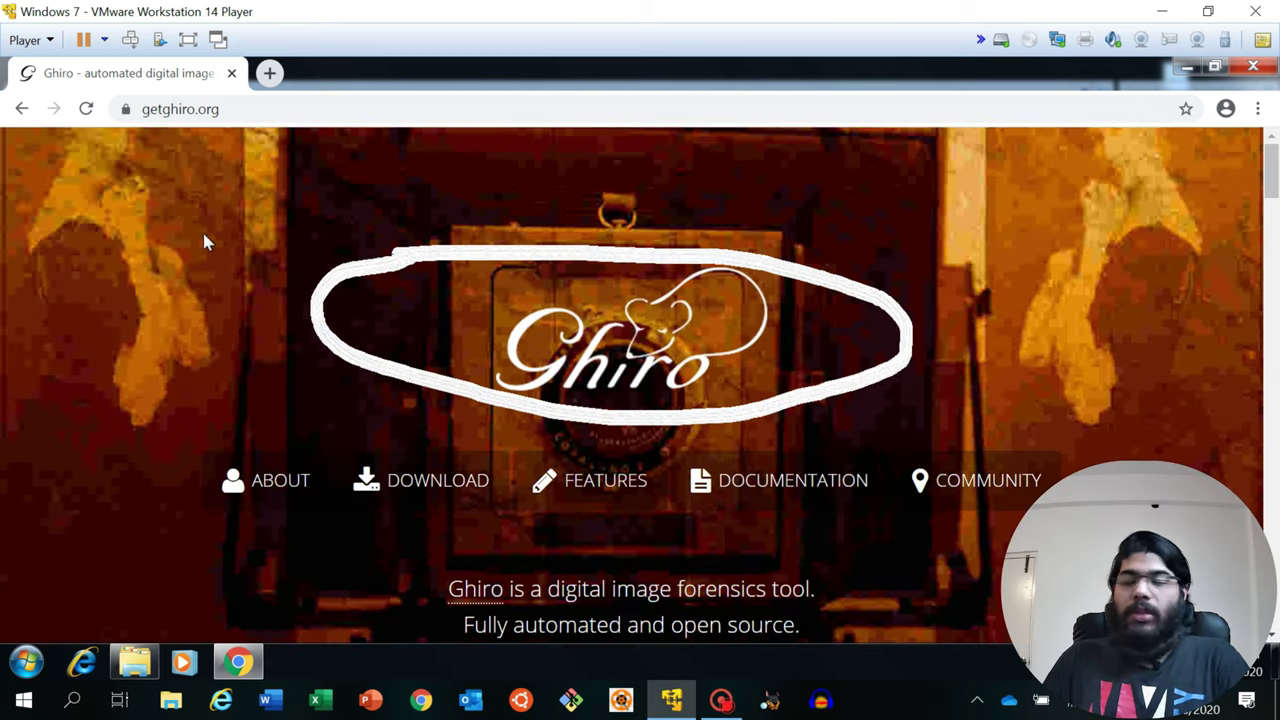
pyautogui.moveTo(1268, 180); pyautogui.dragTo(1262, 222)
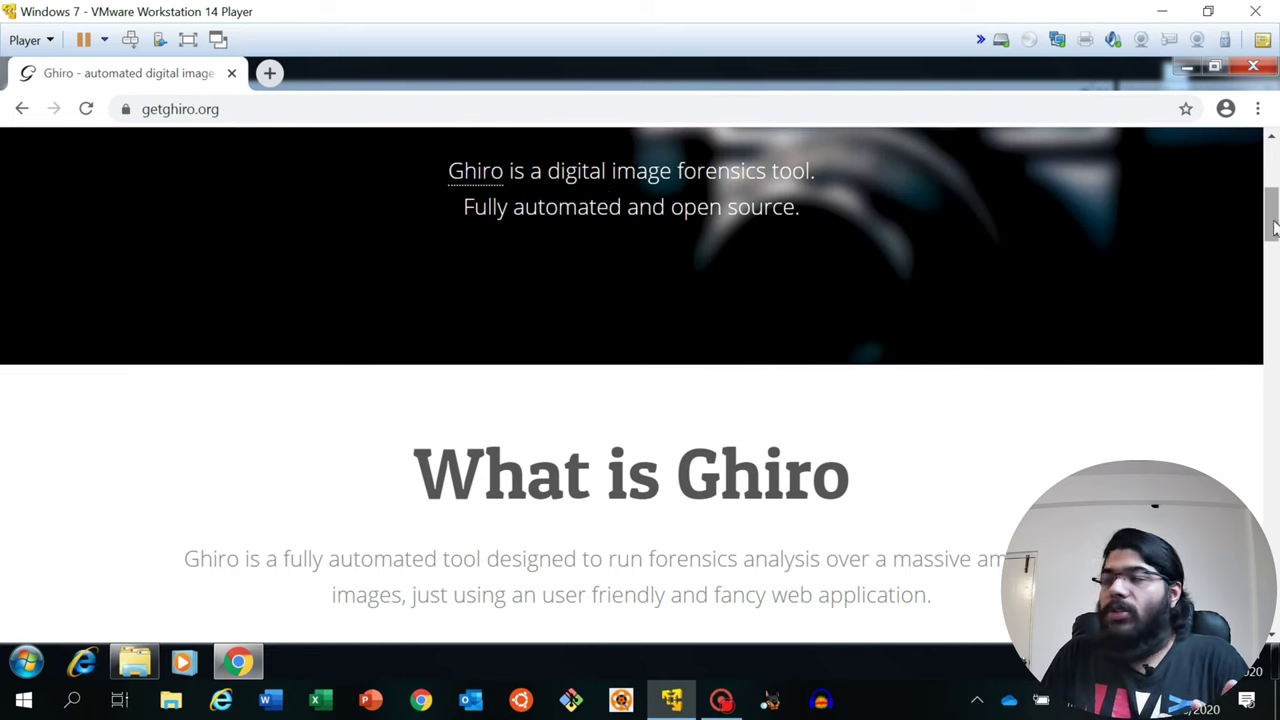
pyautogui.moveTo(1268, 224); pyautogui.dragTo(1270, 255)
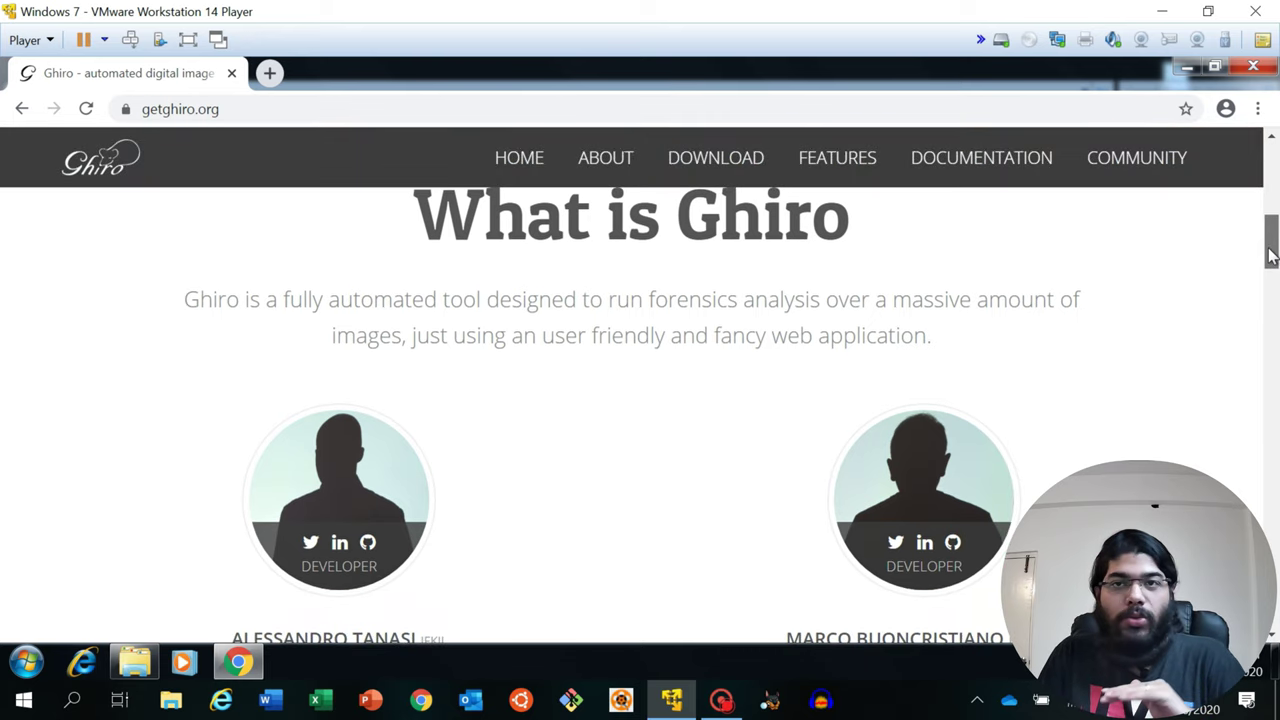
pyautogui.moveTo(1270, 255); pyautogui.dragTo(1270, 329)
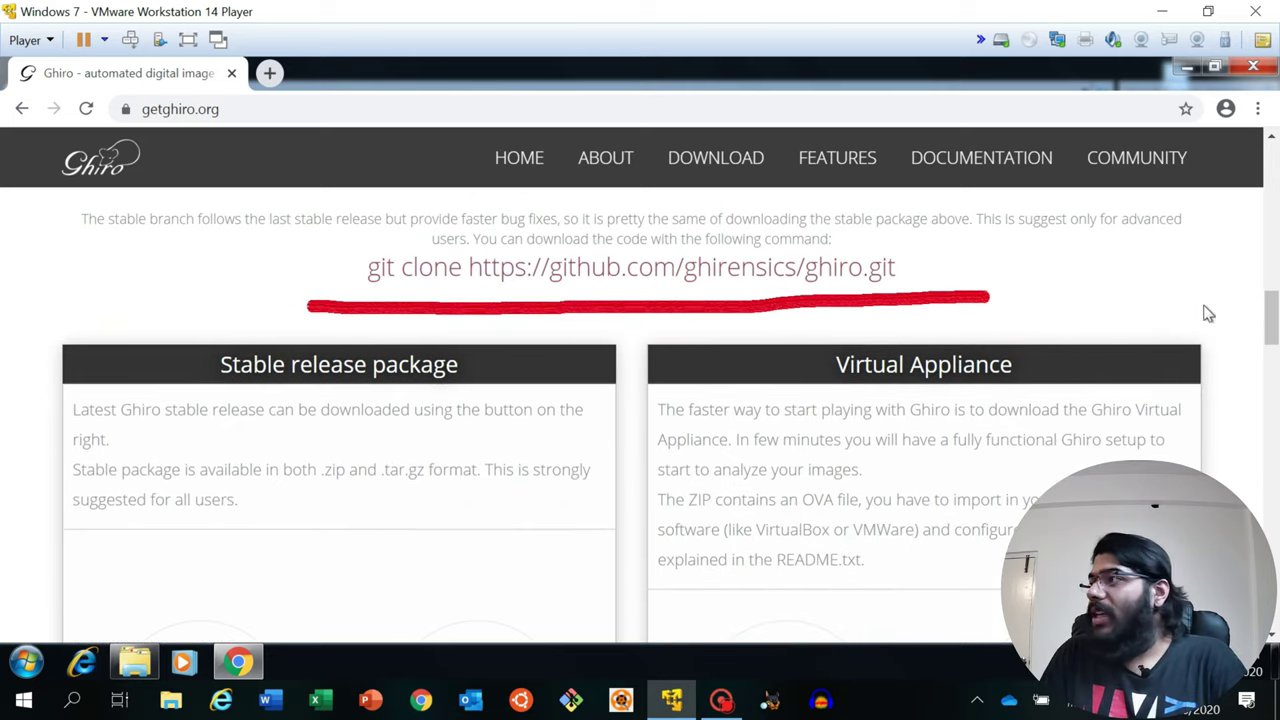
# - Scroll past the zip, tar.gz, OVA and ESXi downloads to Main features, dismissing the Windows notification
pyautogui.moveTo(1270, 319); pyautogui.dragTo(1273, 330)
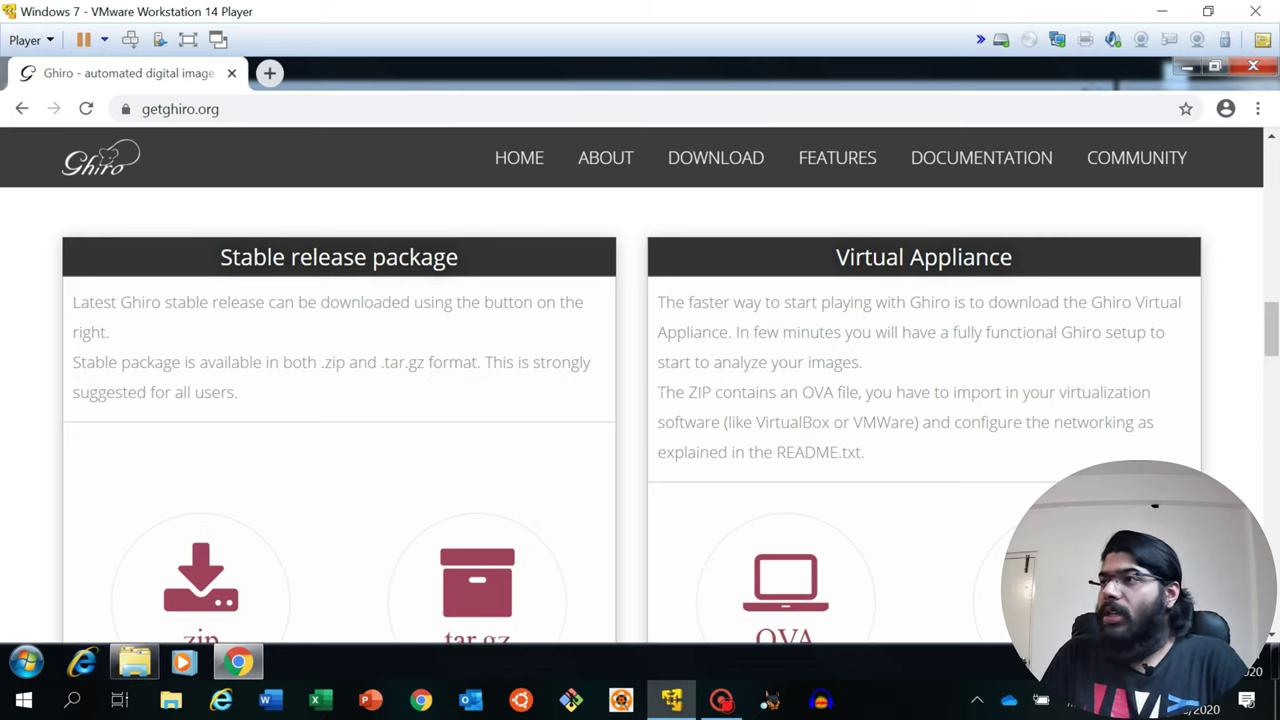
pyautogui.scroll(-1, 600, 399)
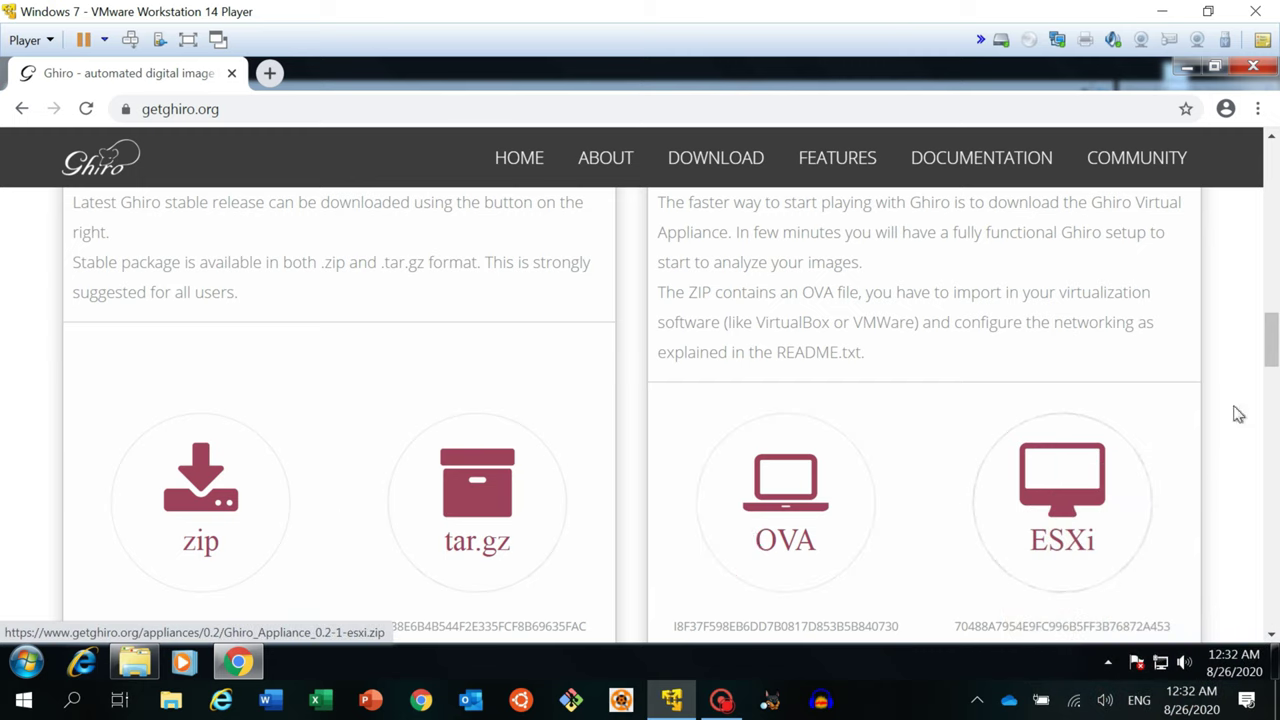
pyautogui.moveTo(1271, 337); pyautogui.dragTo(1270, 363)
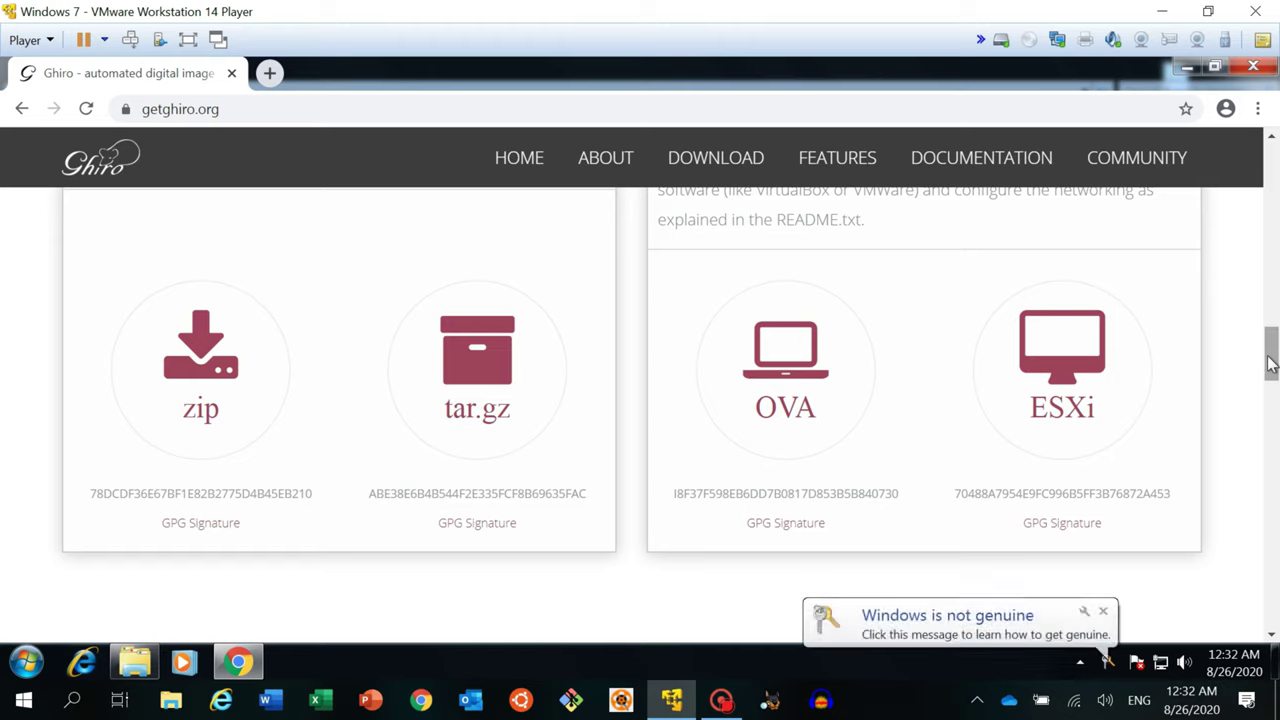
pyautogui.click(1103, 611)
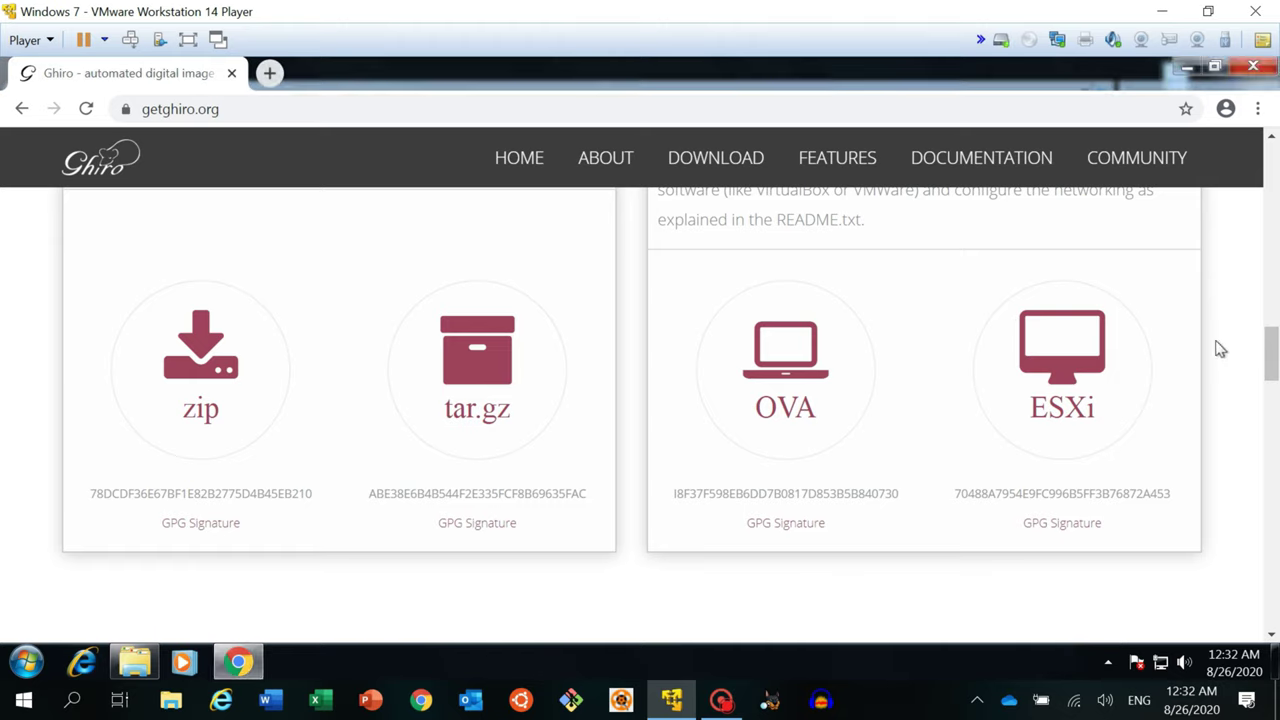
pyautogui.moveTo(1270, 356); pyautogui.dragTo(1270, 405)
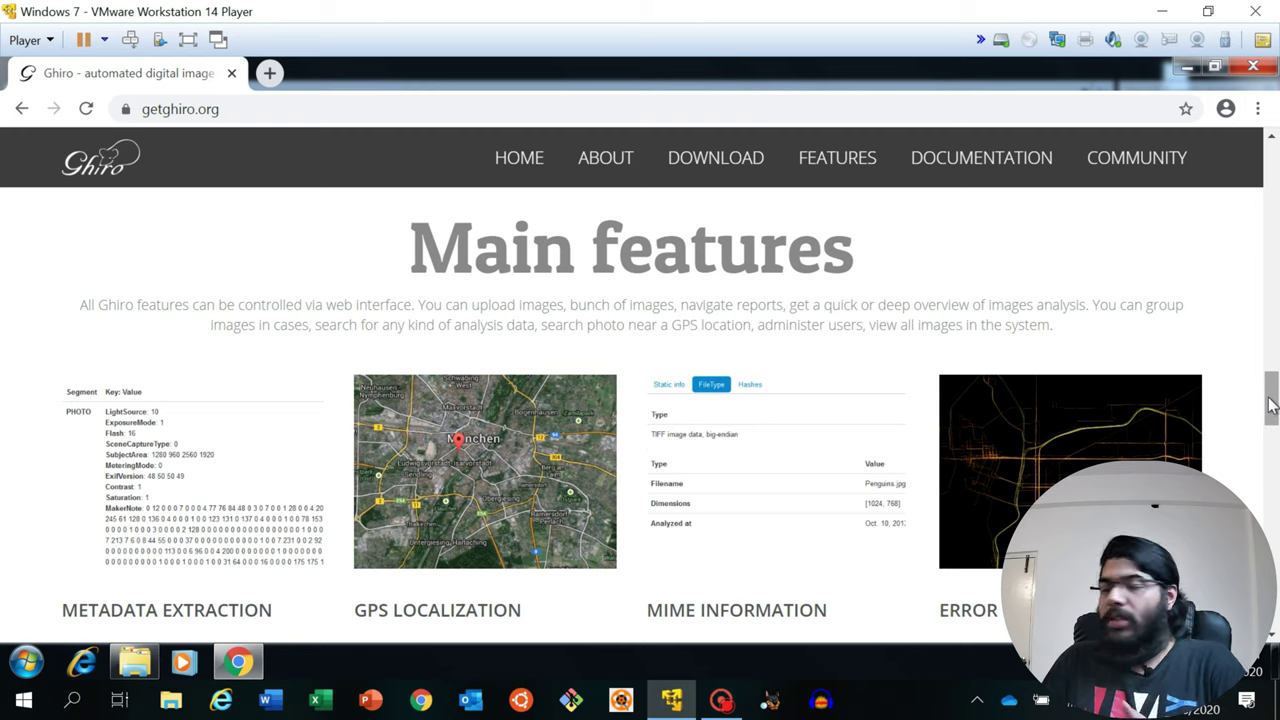
# - Reveal the Metadata Extraction, GPS Localization, MIME Information and Error Level Analysis descriptions
pyautogui.scroll(-1, 1270, 402)
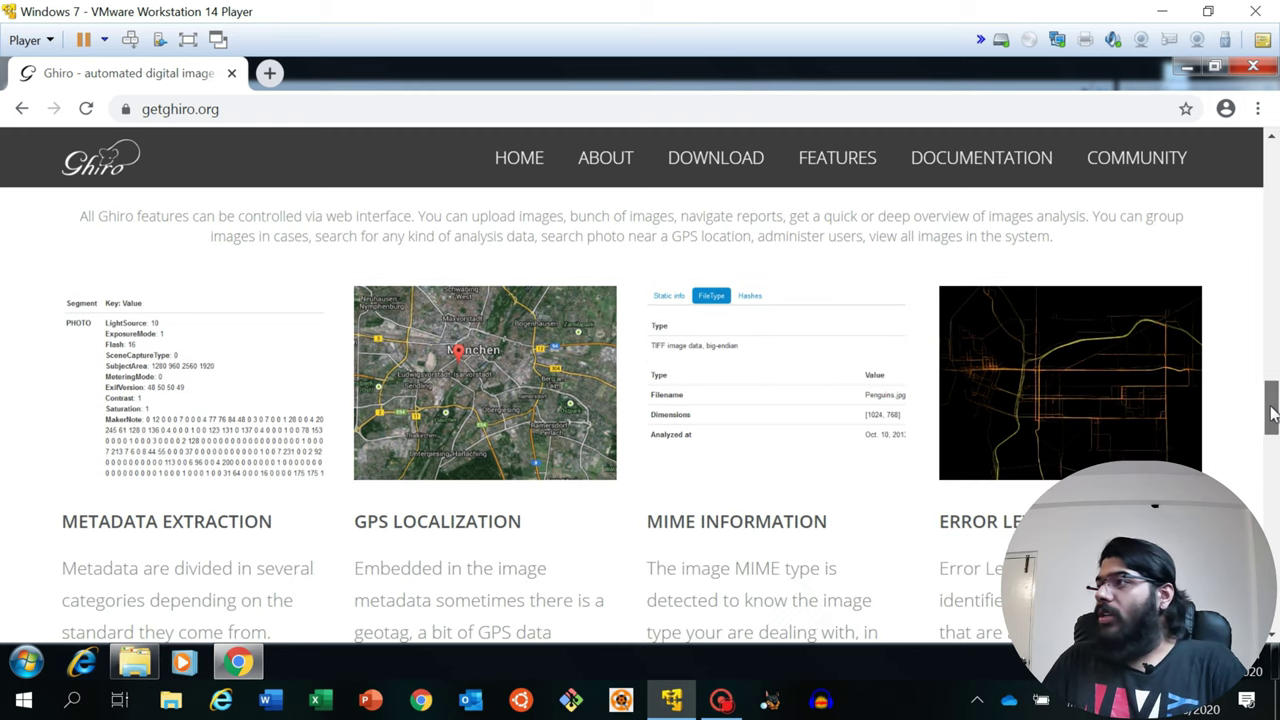
pyautogui.scroll(2, 1272, 400)
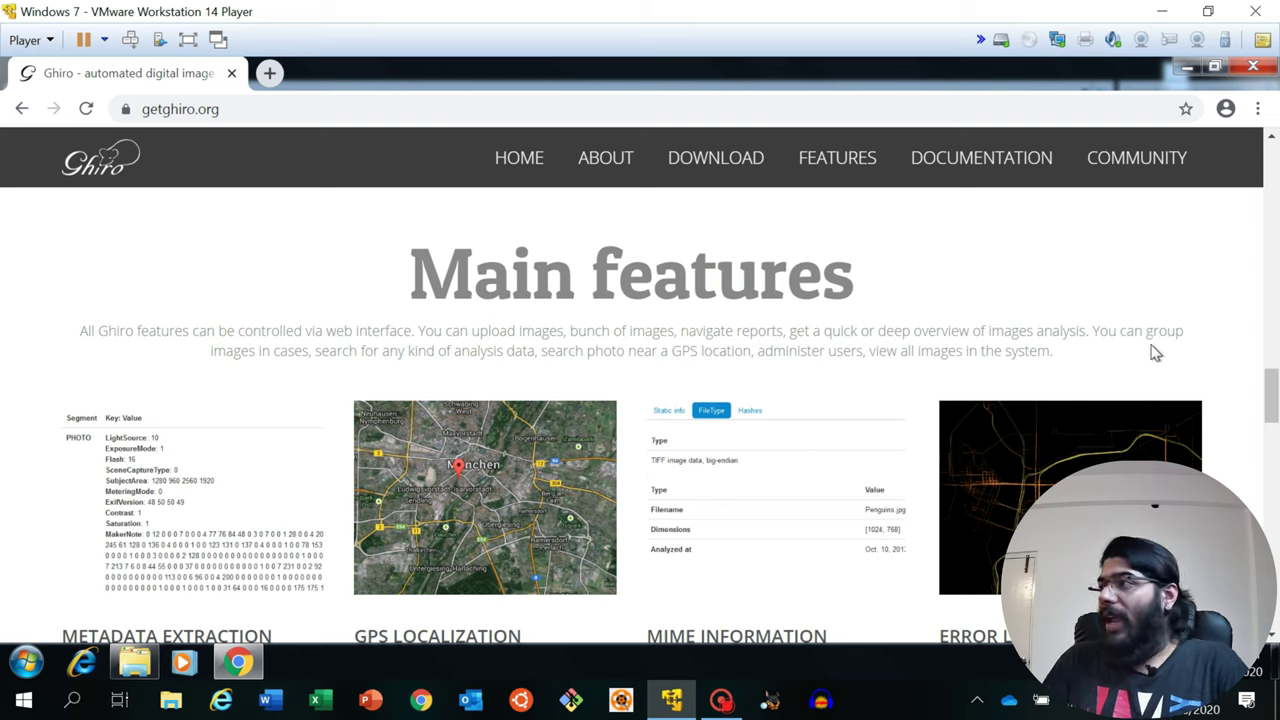
pyautogui.moveTo(1270, 398); pyautogui.dragTo(1270, 432)
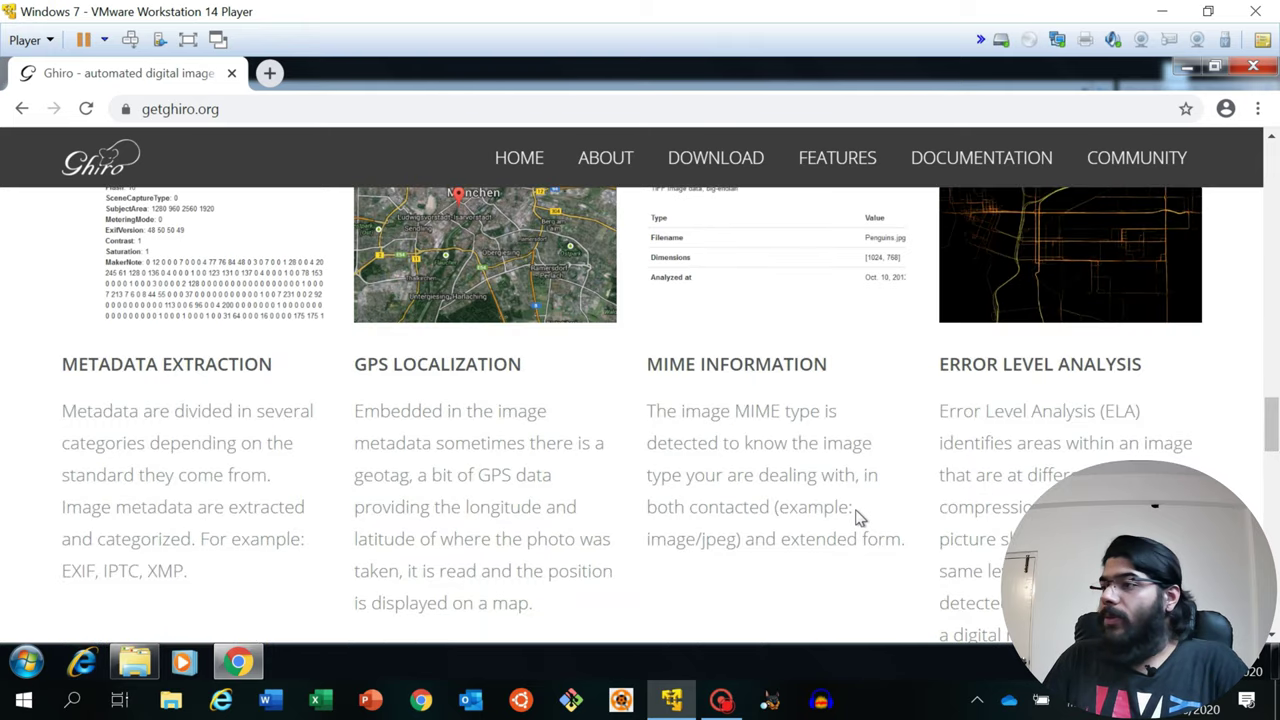
pyautogui.click(675, 705)
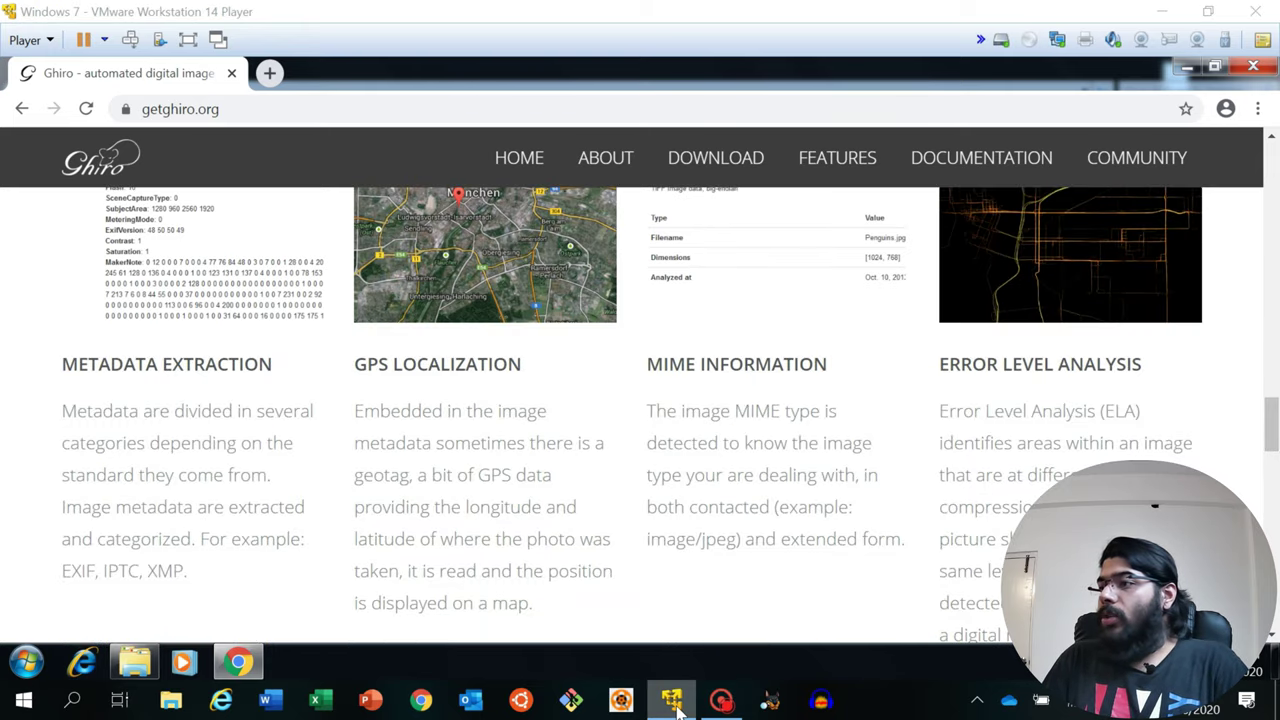
# - Launch VMware Workstation 14 Player, start the Ghiro Appliance 0.2.1-1 VM, and open Sample Images
pyautogui.rightClick(675, 705)
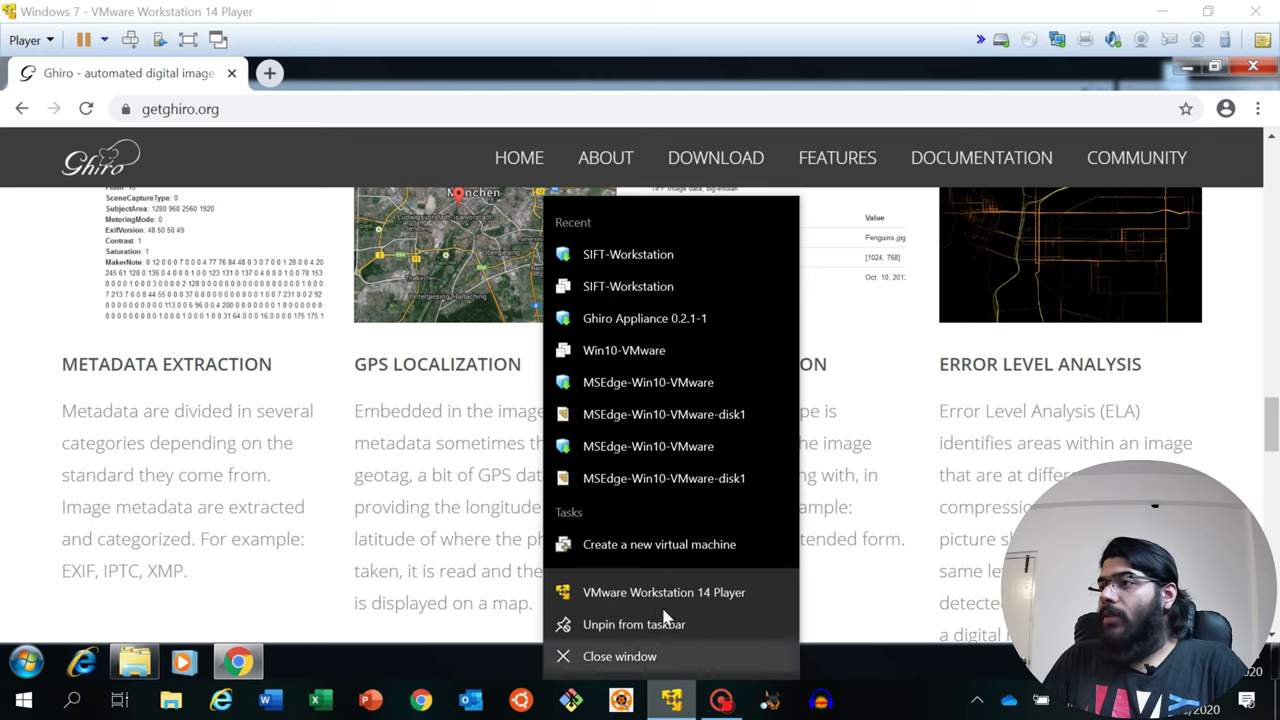
pyautogui.click(600, 586)
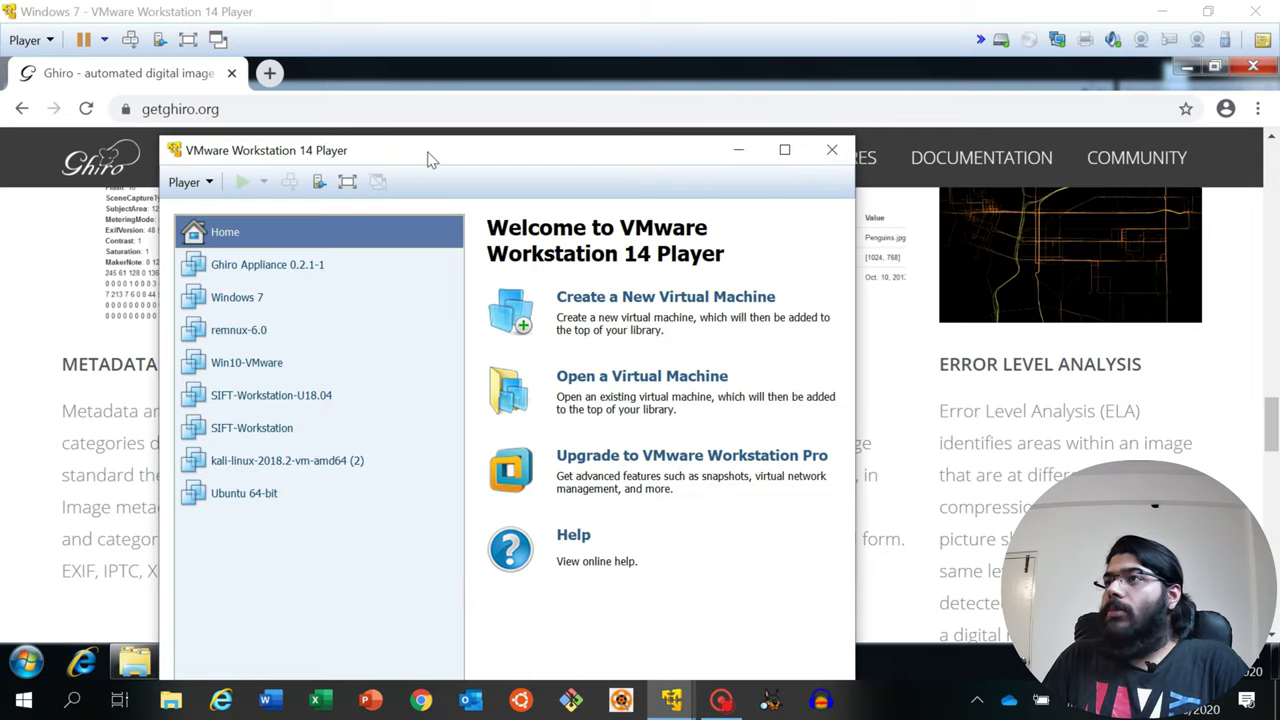
pyautogui.moveTo(429, 152); pyautogui.dragTo(543, 75)
pyautogui.click(299, 242)
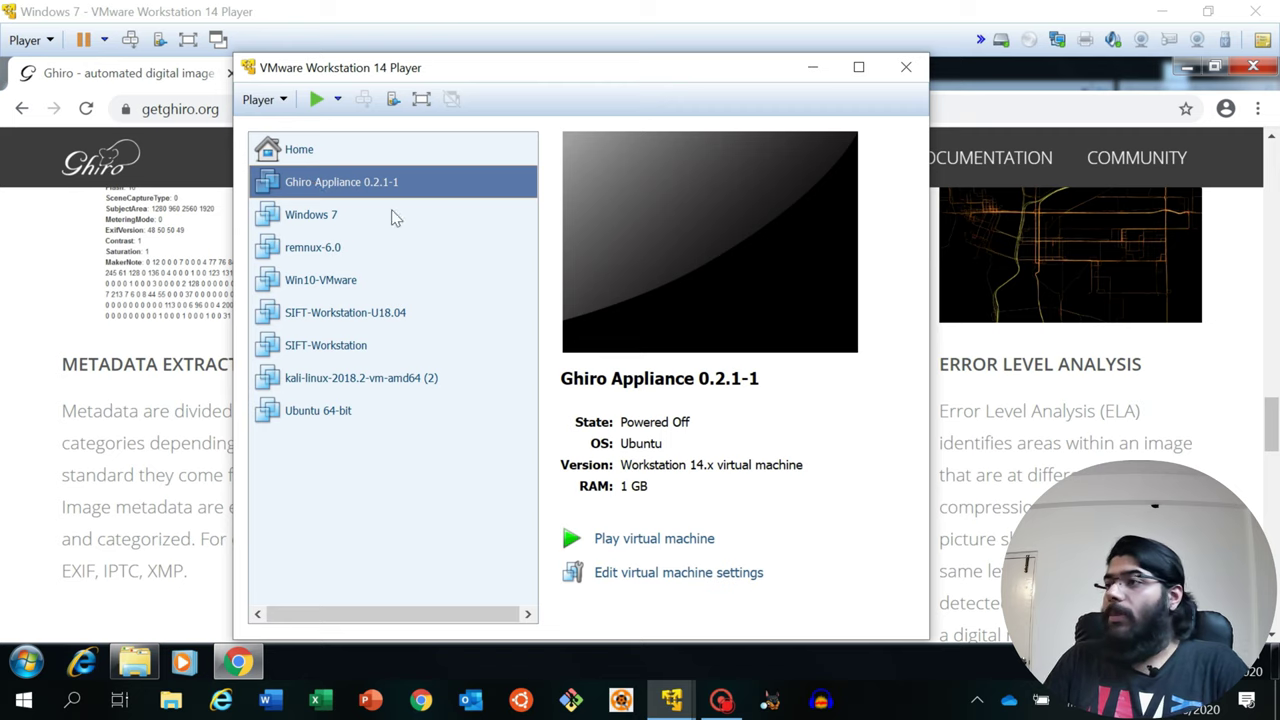
pyautogui.click(630, 536)
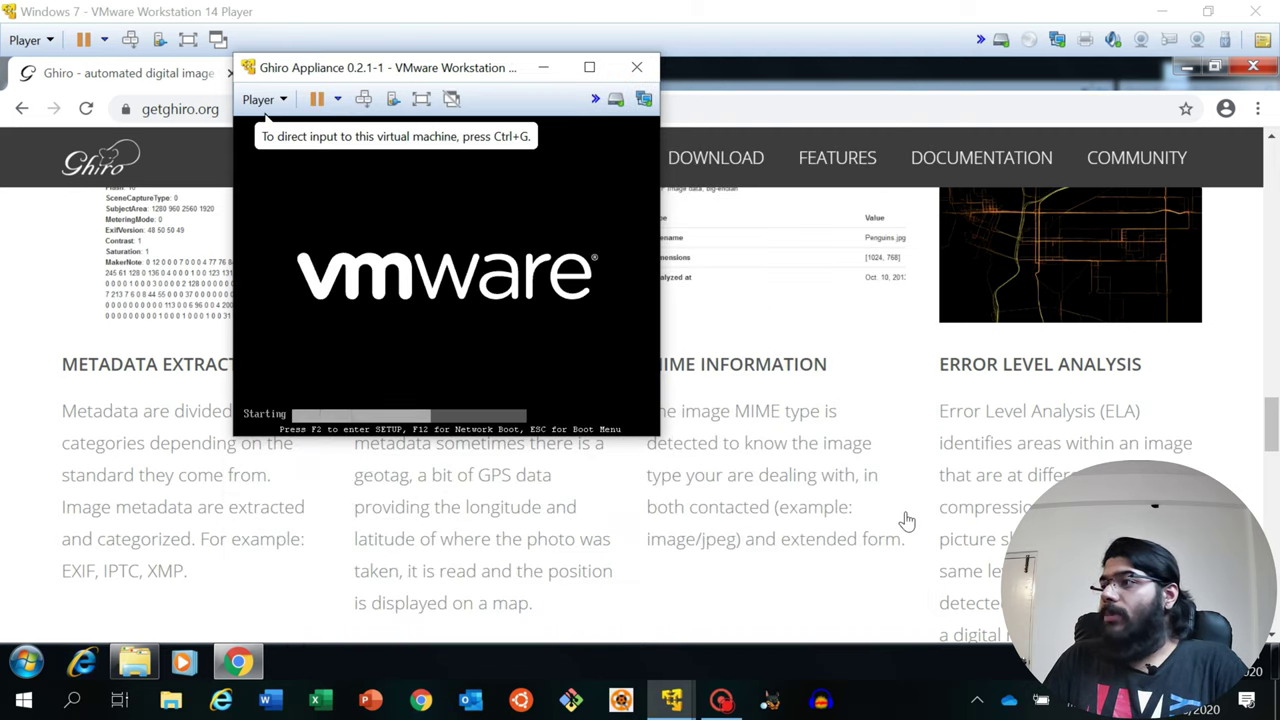
pyautogui.click(906, 521)
pyautogui.click(135, 662)
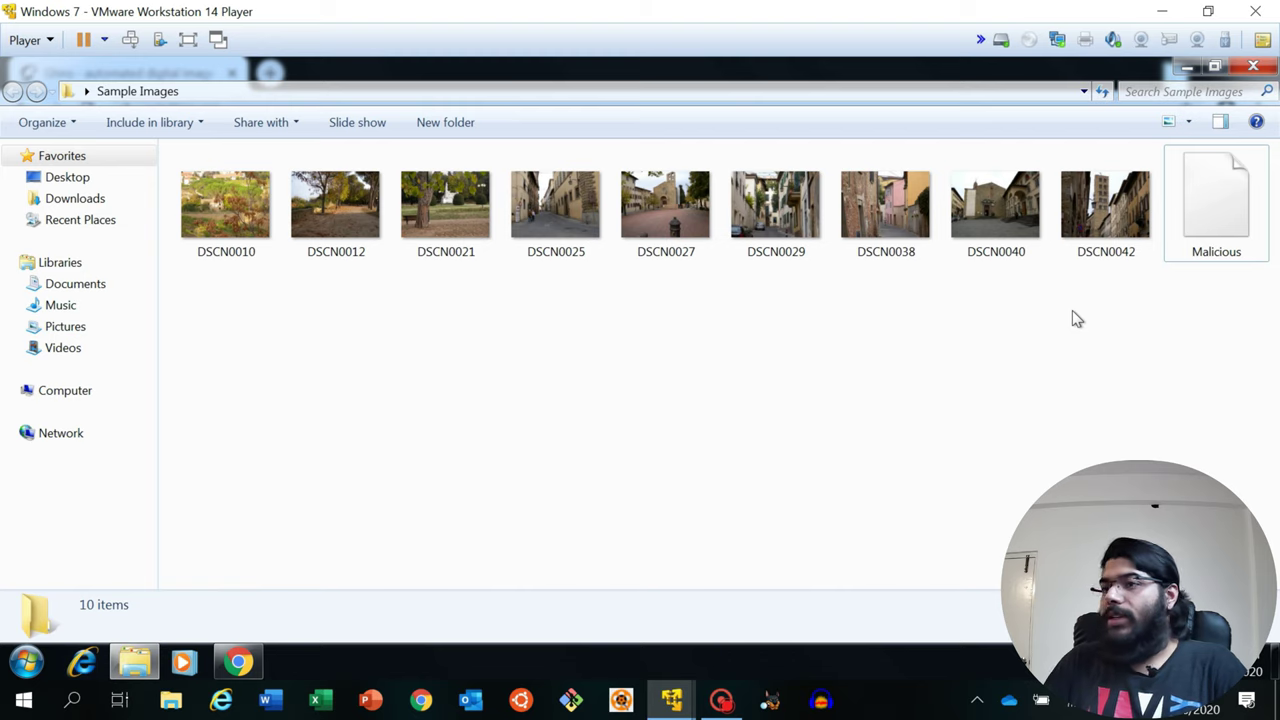
# - Log in at the Ghiro appliance console prompt, then release input with Ctrl+Alt and minimize it
pyautogui.moveTo(676, 704)
pyautogui.click(735, 570)
pyautogui.moveTo(474, 76); pyautogui.dragTo(600, 132)
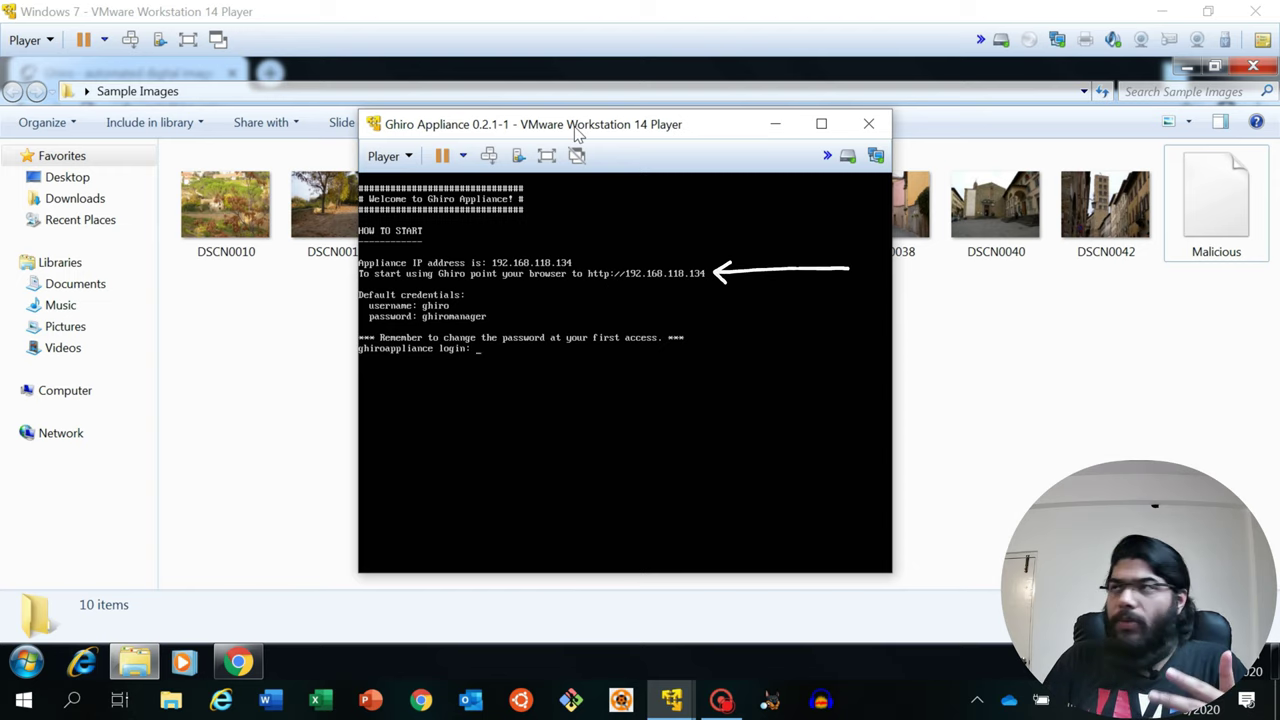
pyautogui.moveTo(577, 135); pyautogui.dragTo(597, 143)
pyautogui.click(490, 358)
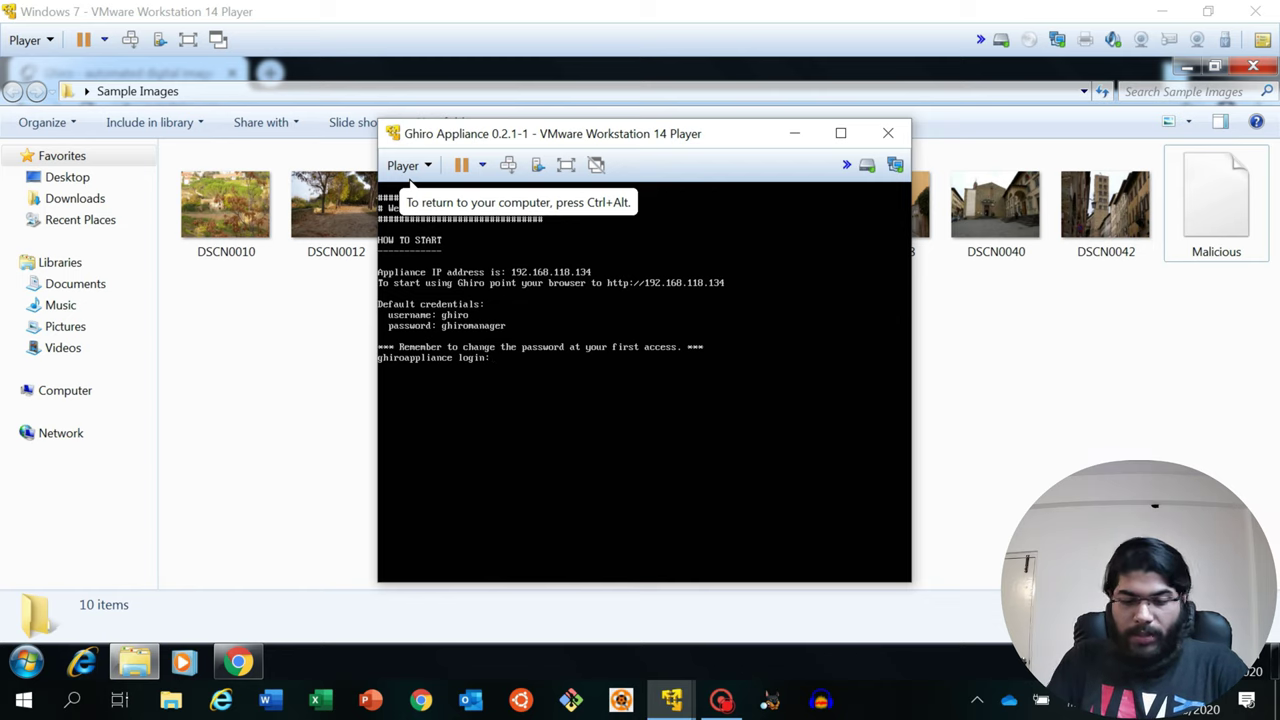
pyautogui.press('Return')
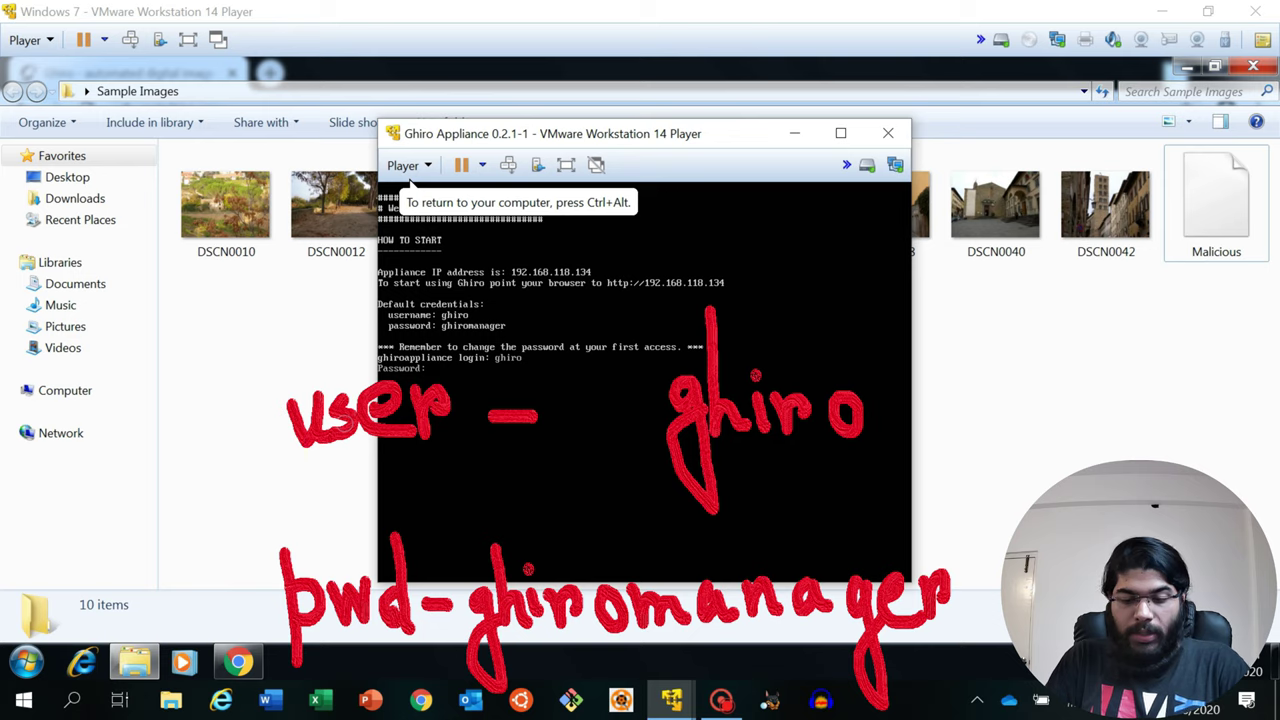
pyautogui.press('Return')
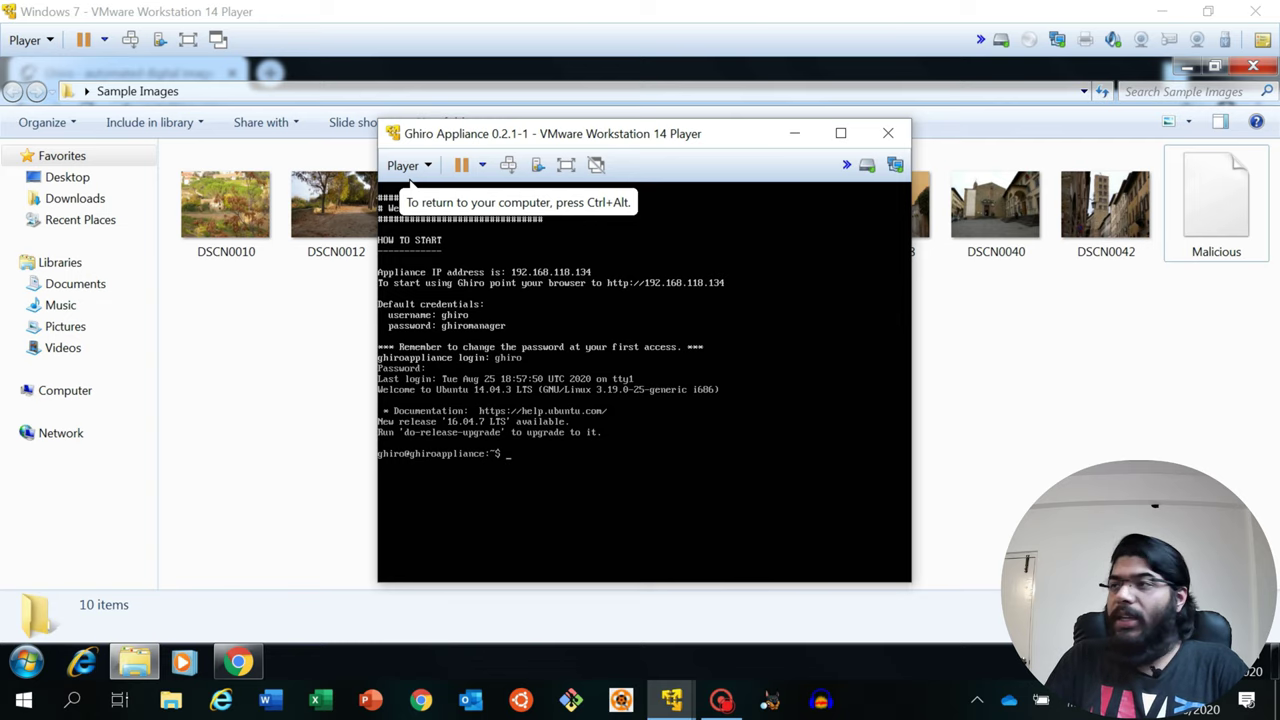
pyautogui.hotkey('ctrl', 'alt')
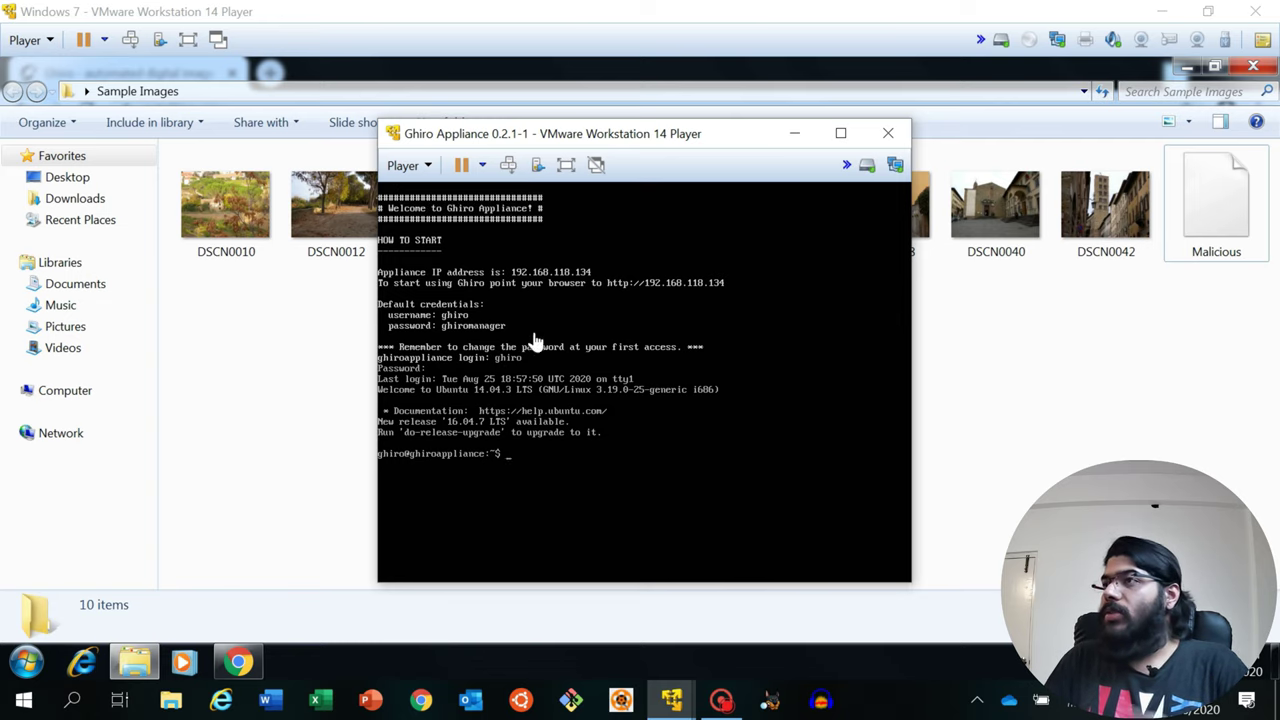
pyautogui.click(795, 131)
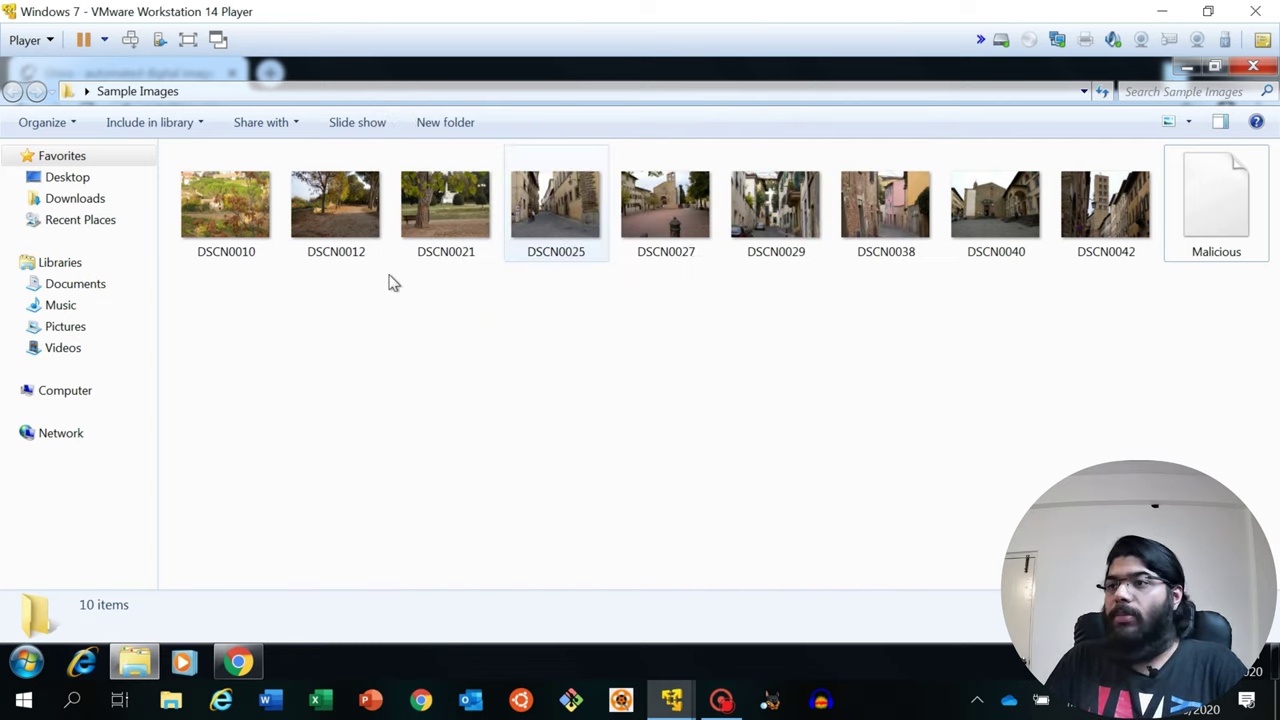
pyautogui.click(238, 662)
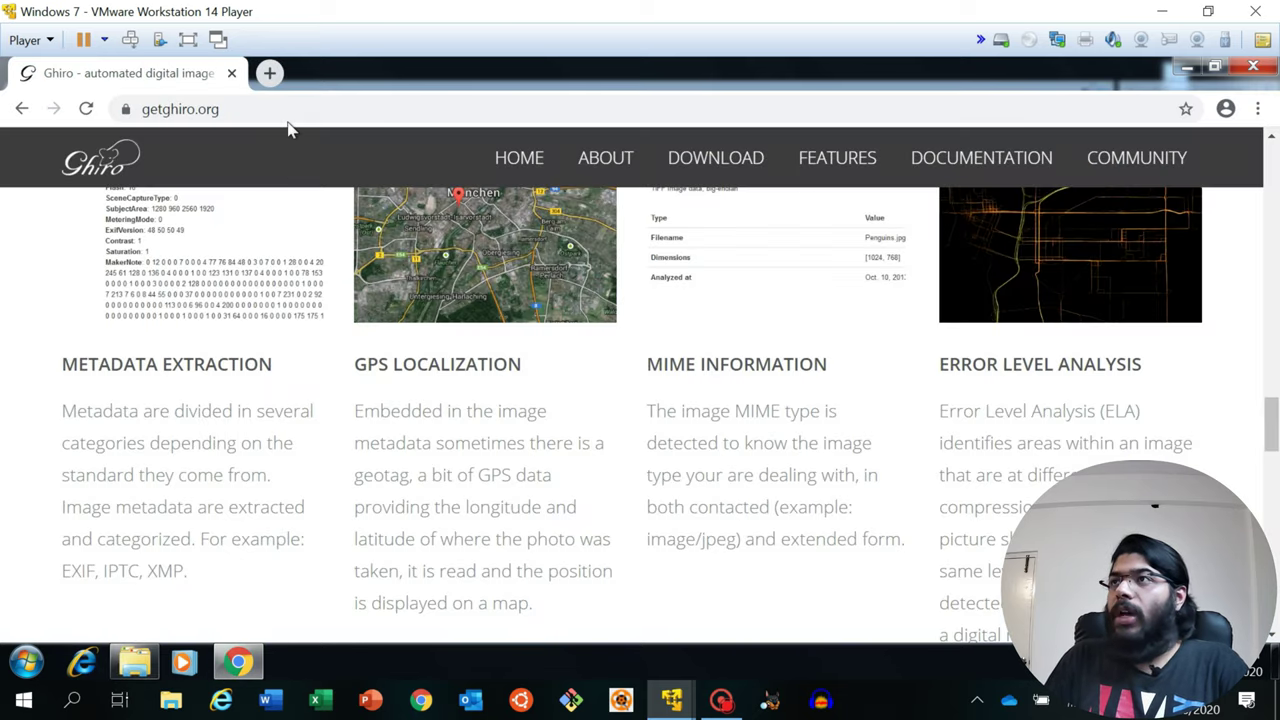
pyautogui.click(269, 73)
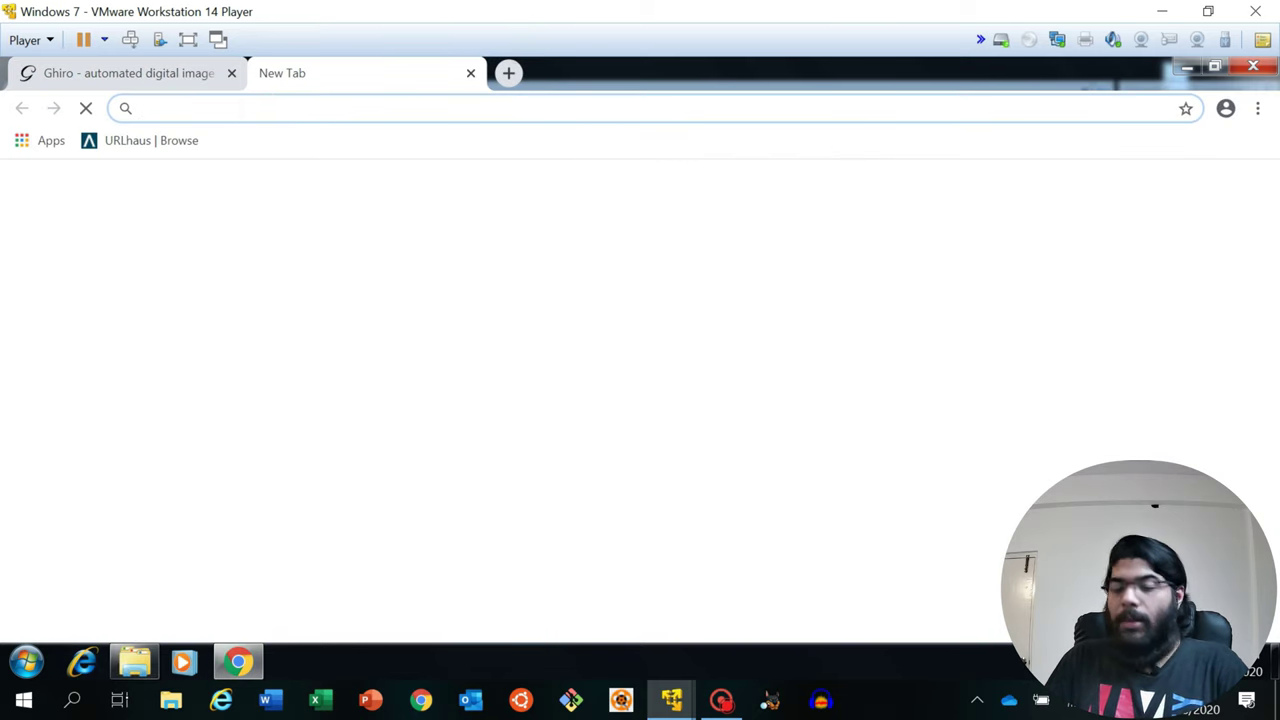
pyautogui.write('http')
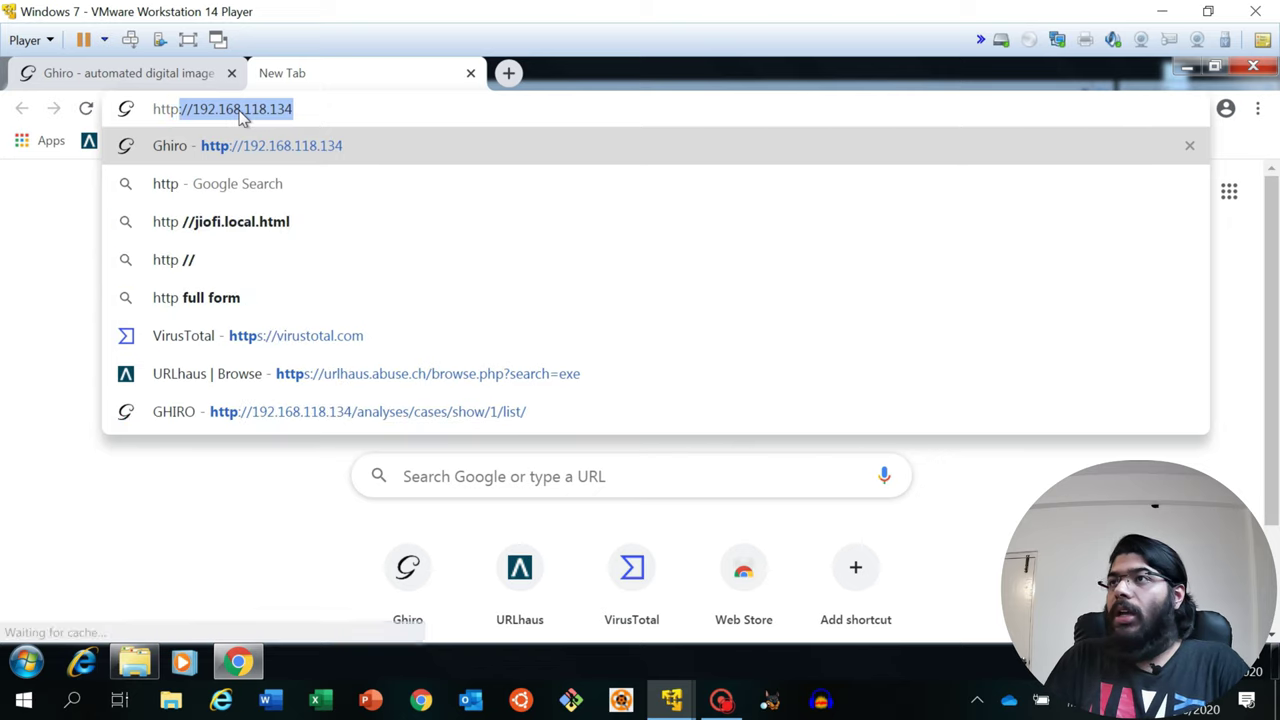
pyautogui.press('Return')
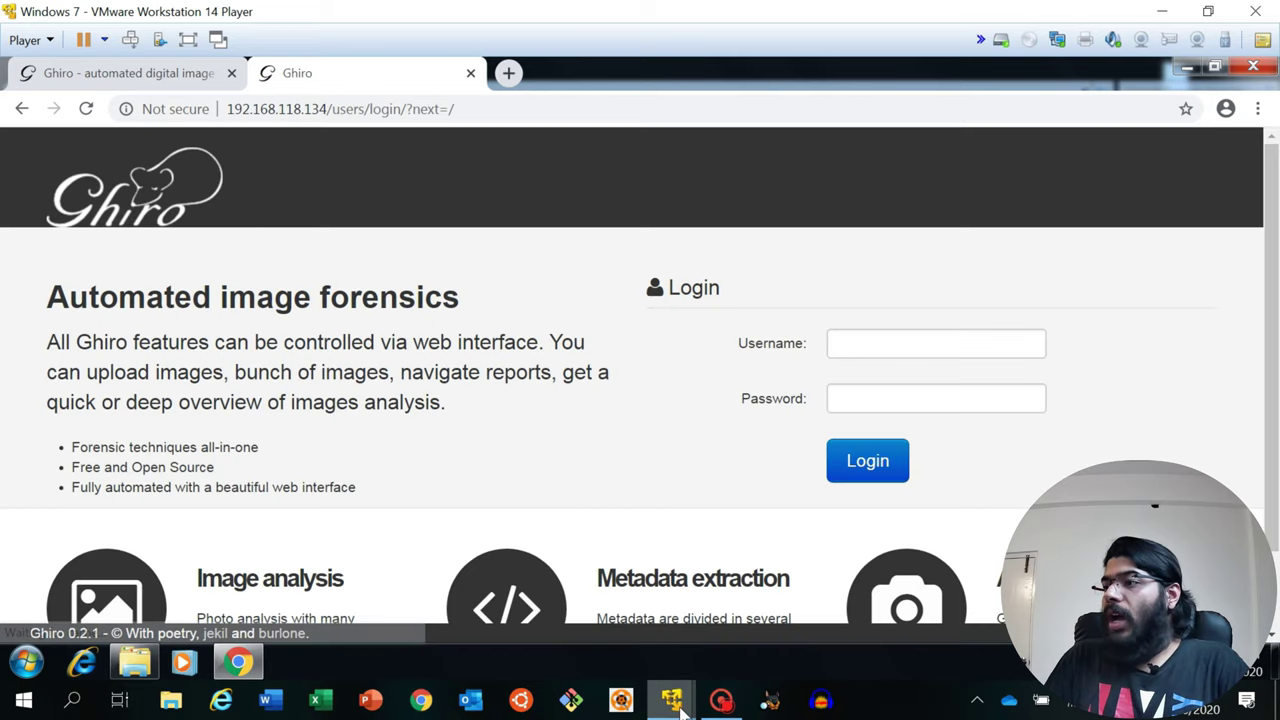
pyautogui.moveTo(680, 705)
pyautogui.click(722, 515)
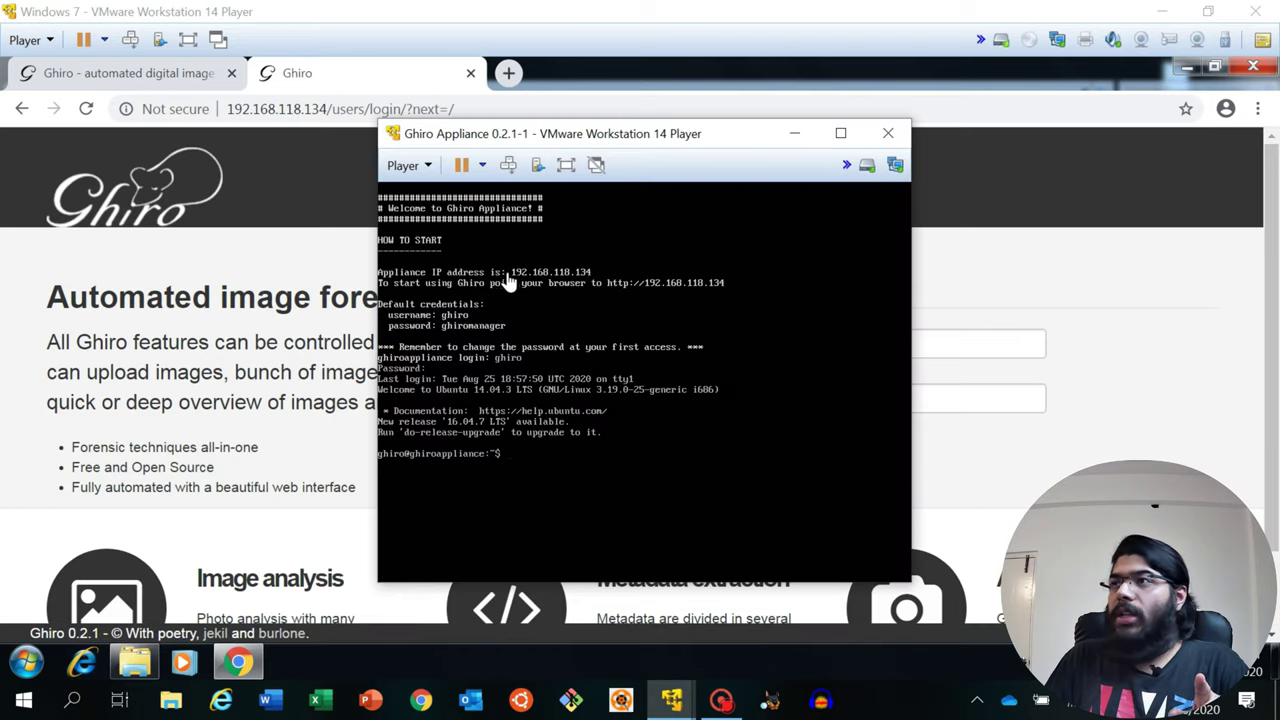
pyautogui.click(798, 134)
# - Sign in to the Ghiro login page as ghiro with the account password
pyautogui.click(875, 343)
pyautogui.click(851, 389)
pyautogui.click(851, 399)
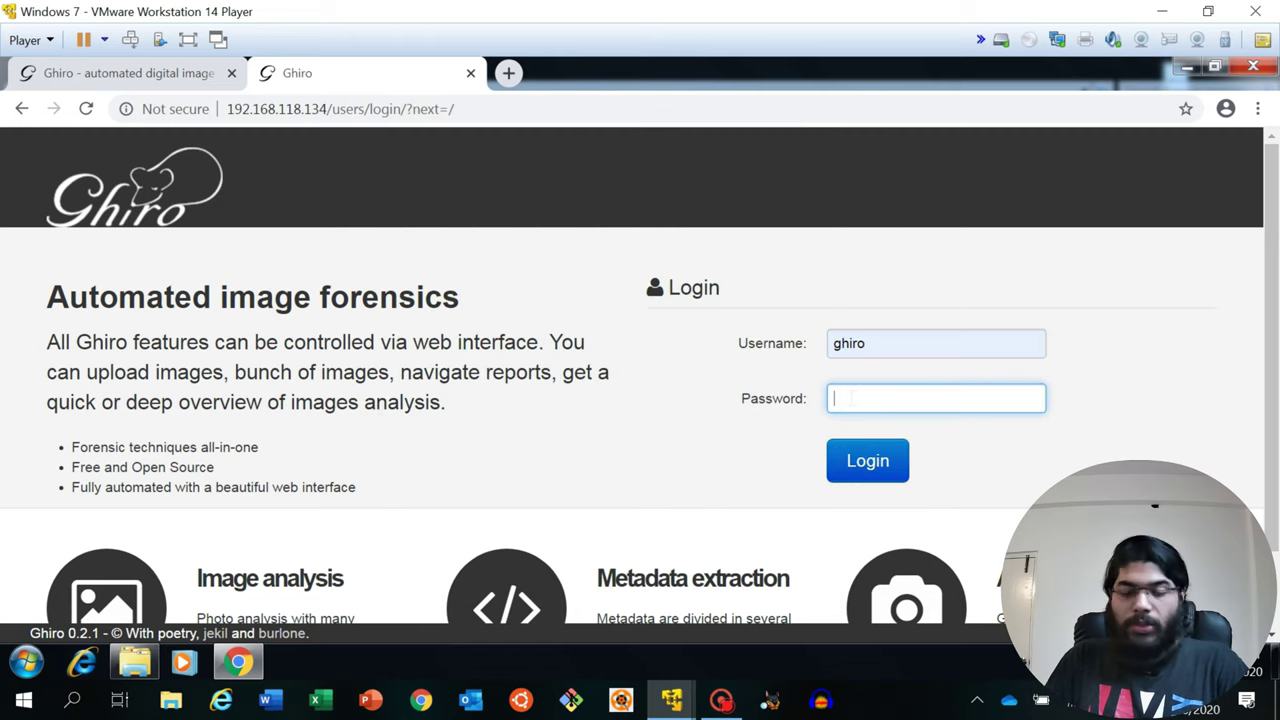
pyautogui.write('gh')
pyautogui.press('BackSpace')
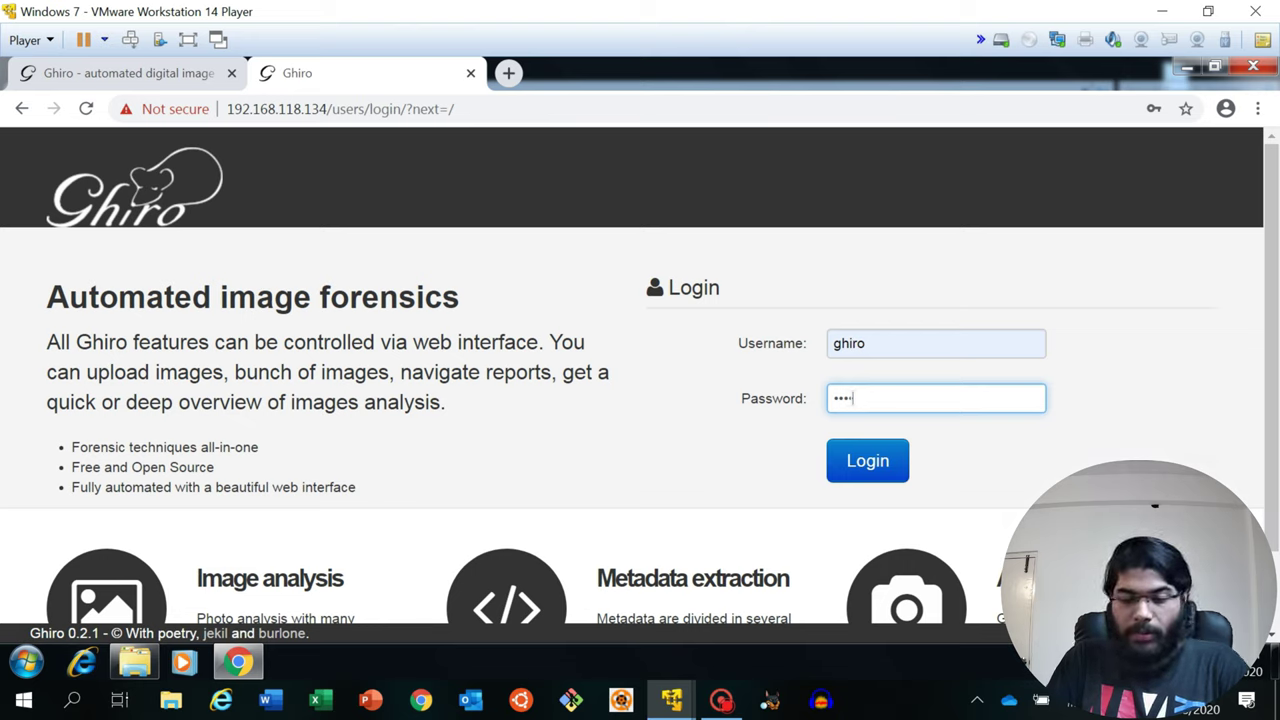
pyautogui.write('er')
pyautogui.press('Return')
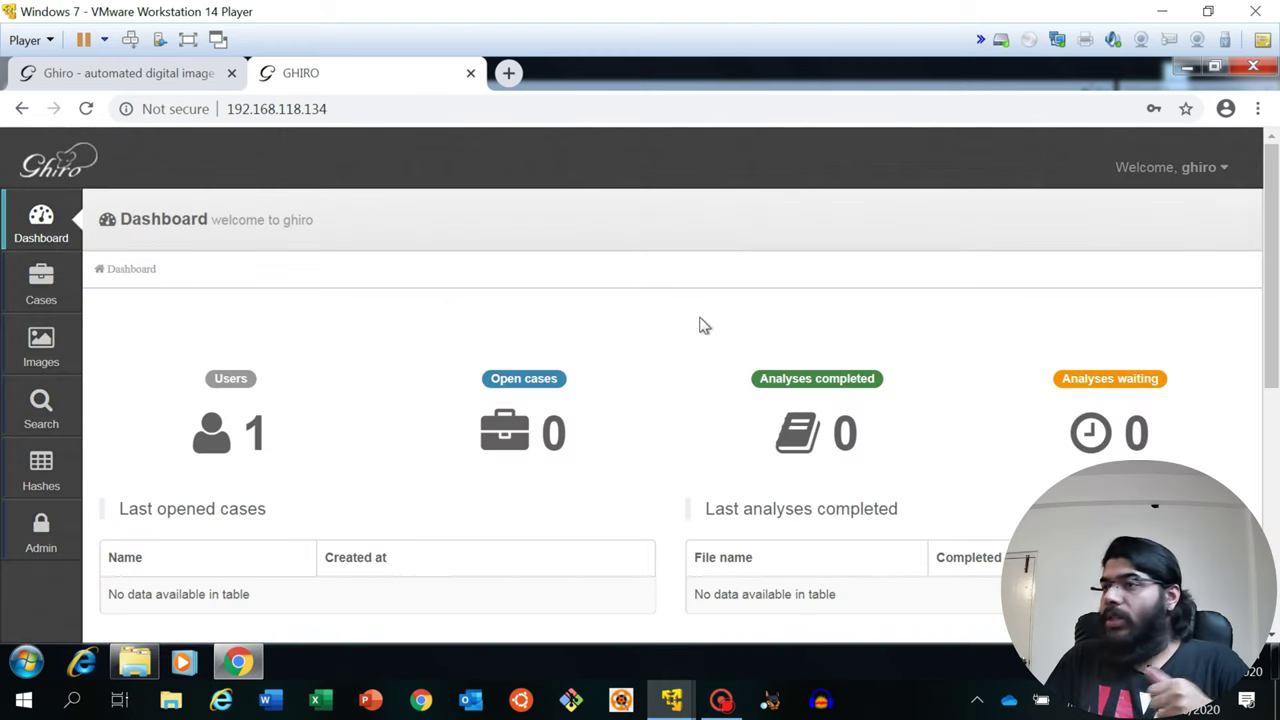
# - Open Profile from the 'Welcome, ghiro' menu and inspect the API key field
pyautogui.click(1200, 168)
pyautogui.click(1138, 210)
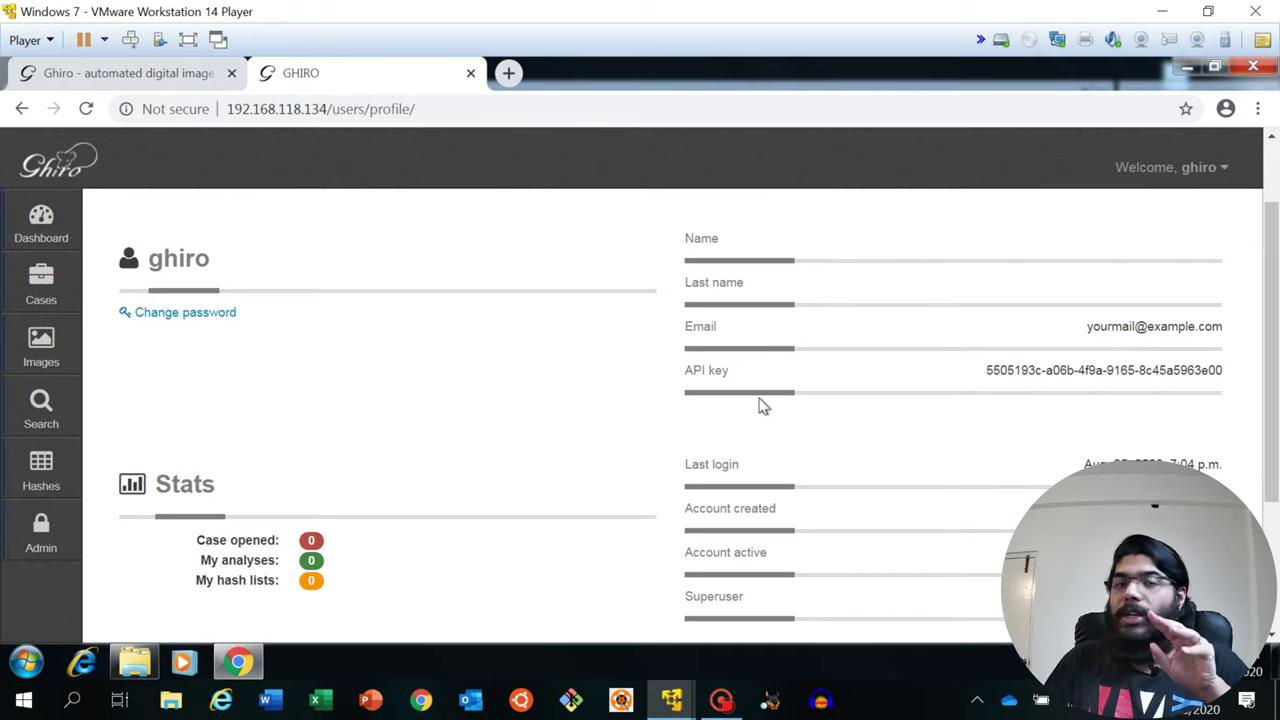
pyautogui.doubleClick(986, 371)
pyautogui.click(1220, 385)
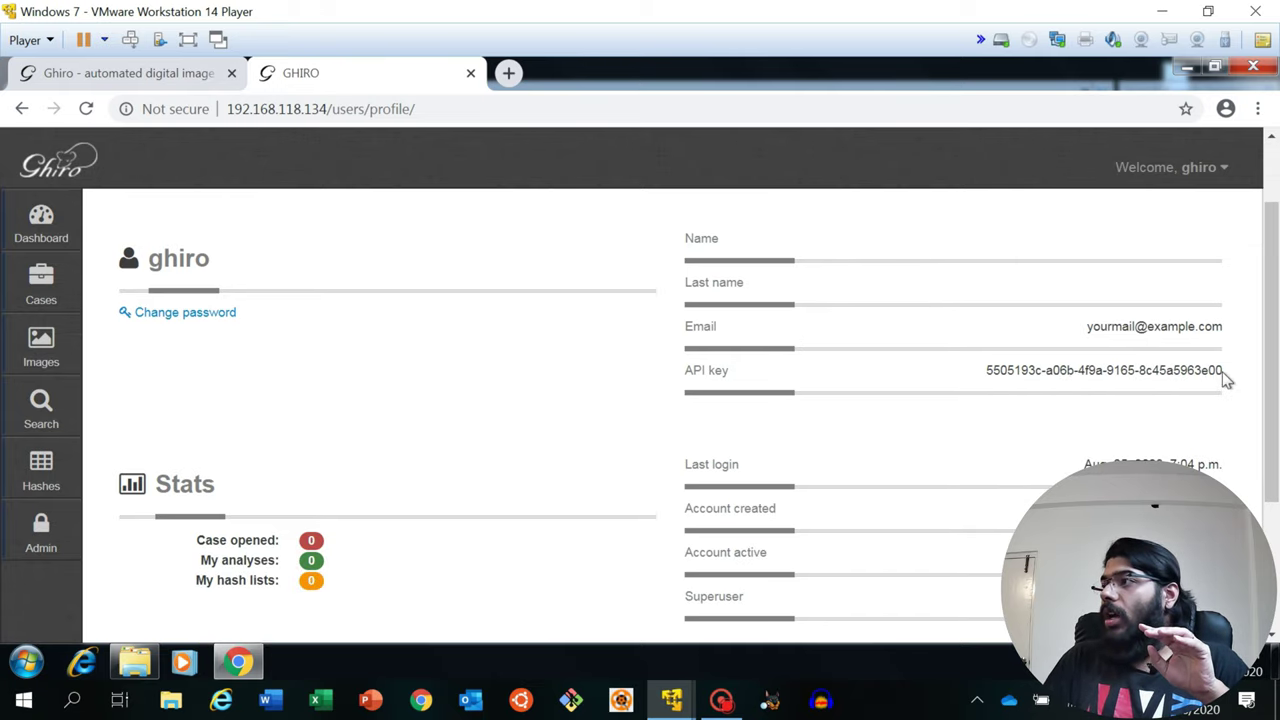